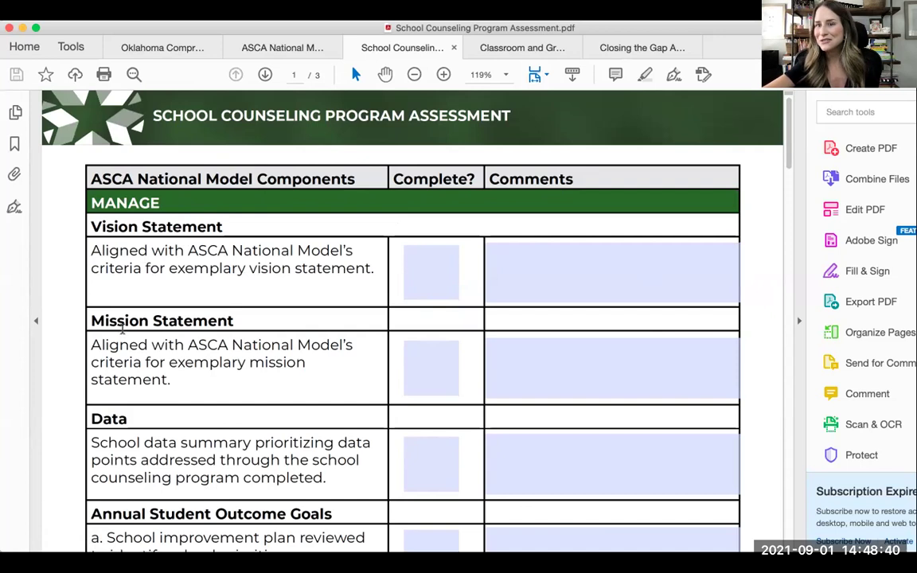
{"action": "scroll", "coordinate": [129, 332], "scroll_direction": "down", "scroll_amount": 5}
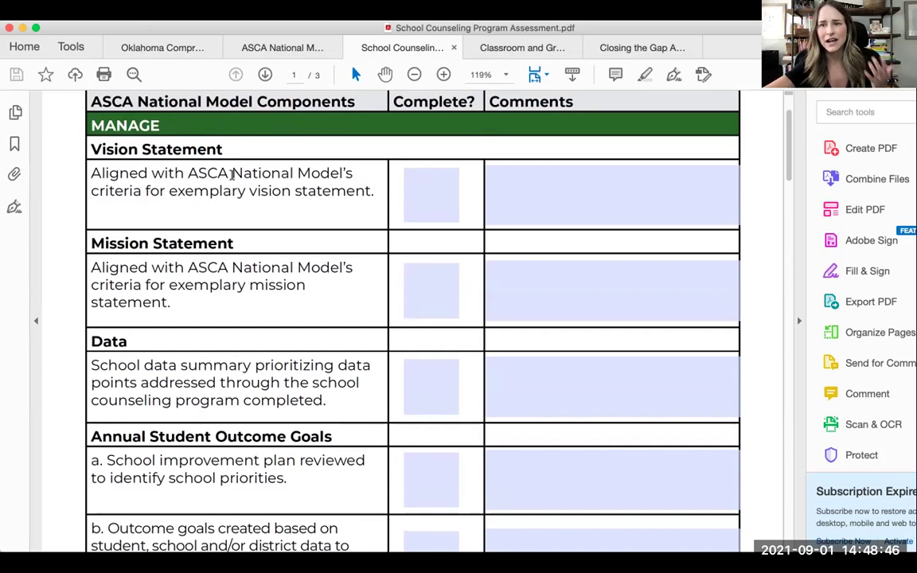
{"action": "scroll", "coordinate": [232, 174], "scroll_direction": "up", "scroll_amount": 5}
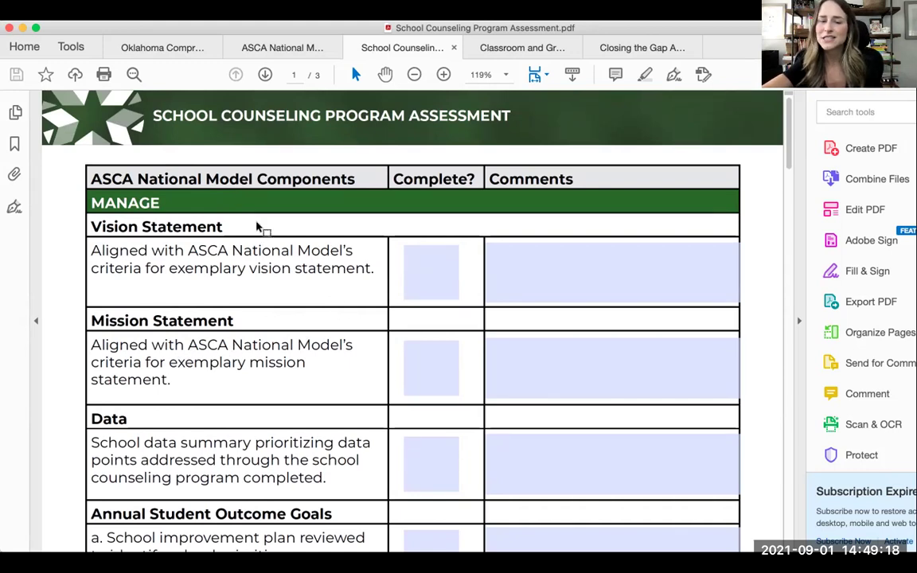
{"action": "left_click", "coordinate": [438, 283]}
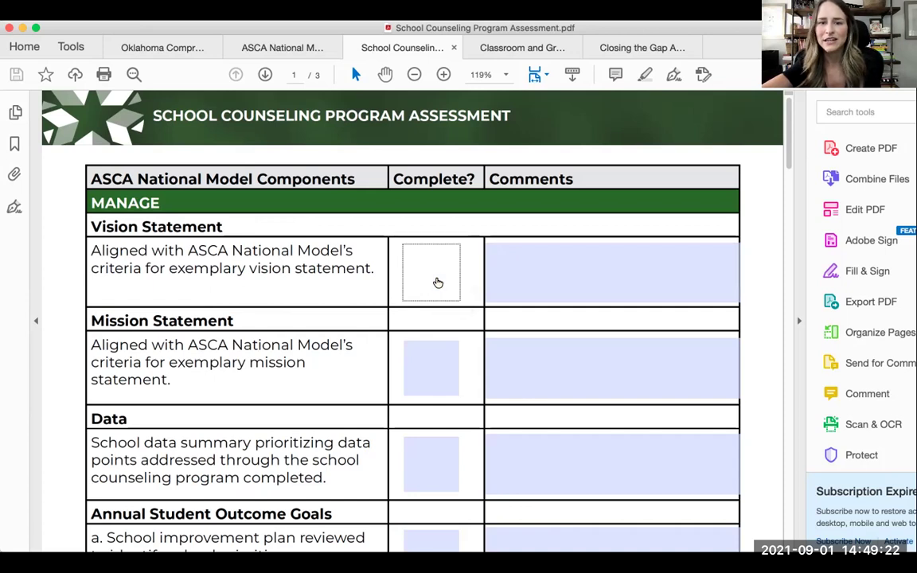
{"action": "left_click", "coordinate": [546, 268]}
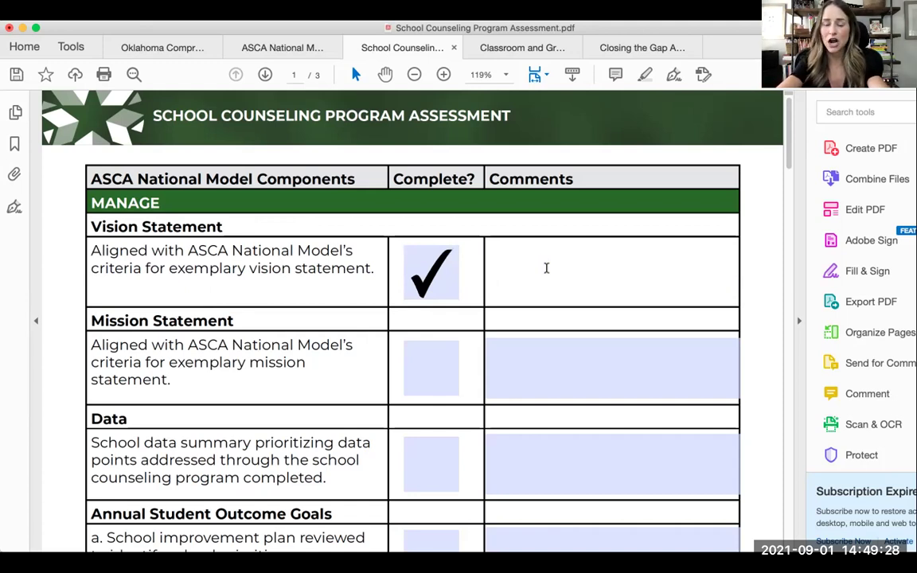
{"action": "type", "text": "Vision S"}
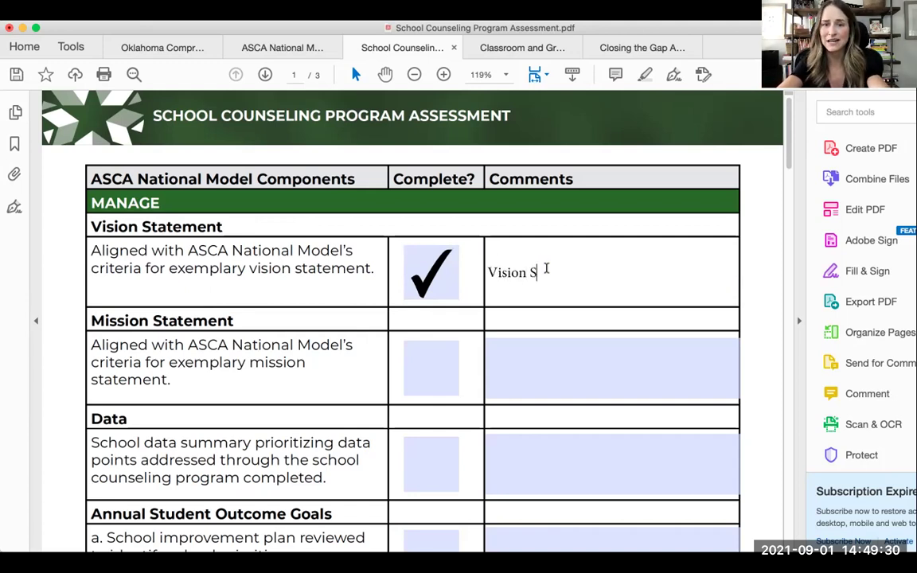
{"action": "type", "text": "tatement:"}
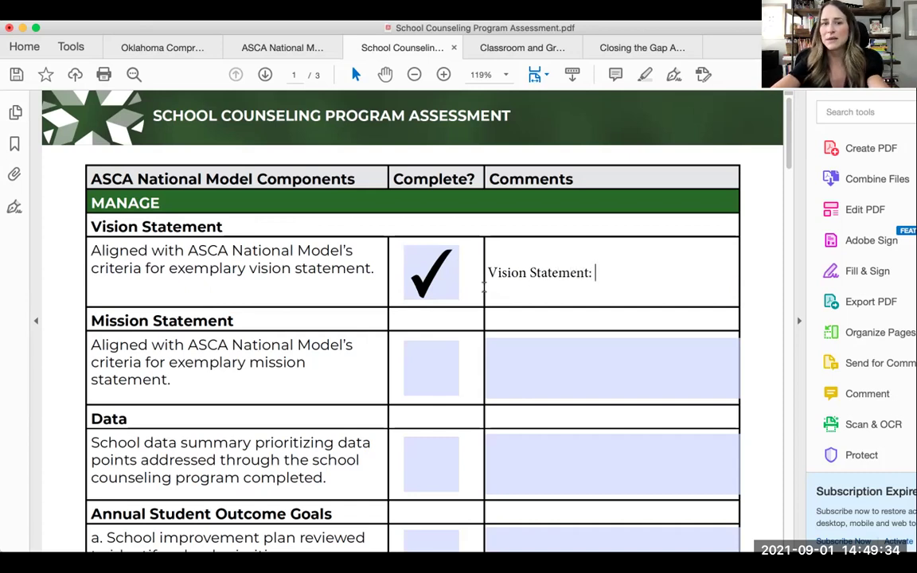
{"action": "left_click", "coordinate": [448, 277]}
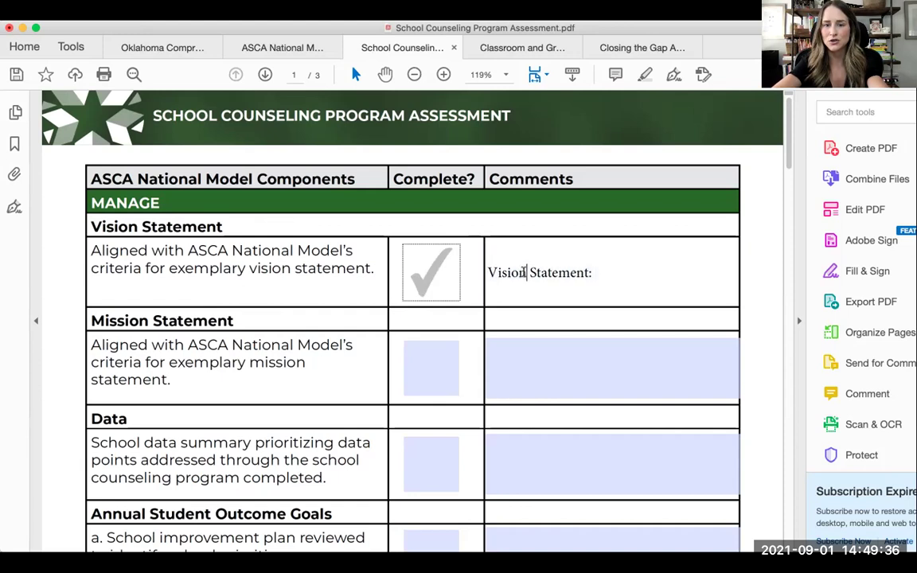
{"action": "left_click_drag", "start_coordinate": [584, 282], "coordinate": [476, 262]}
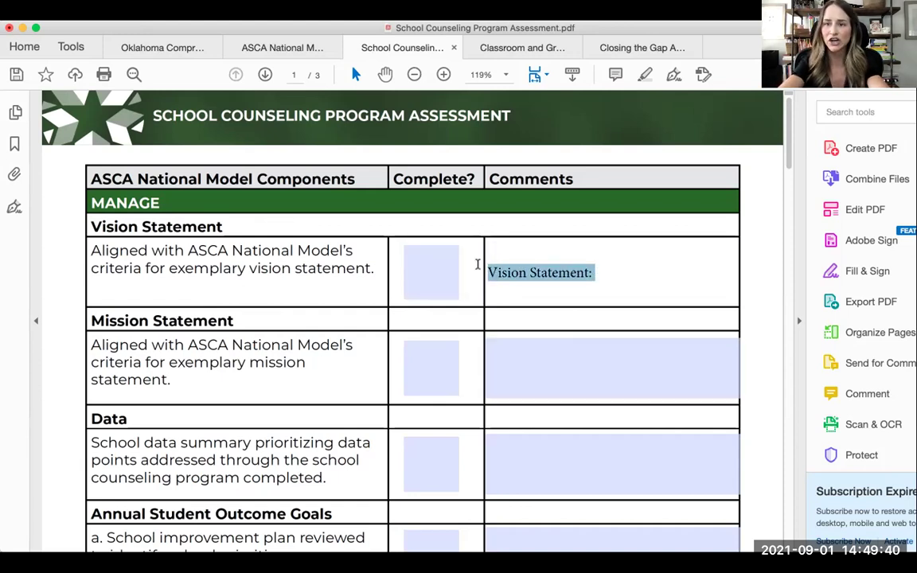
{"action": "type", "text": "F"}
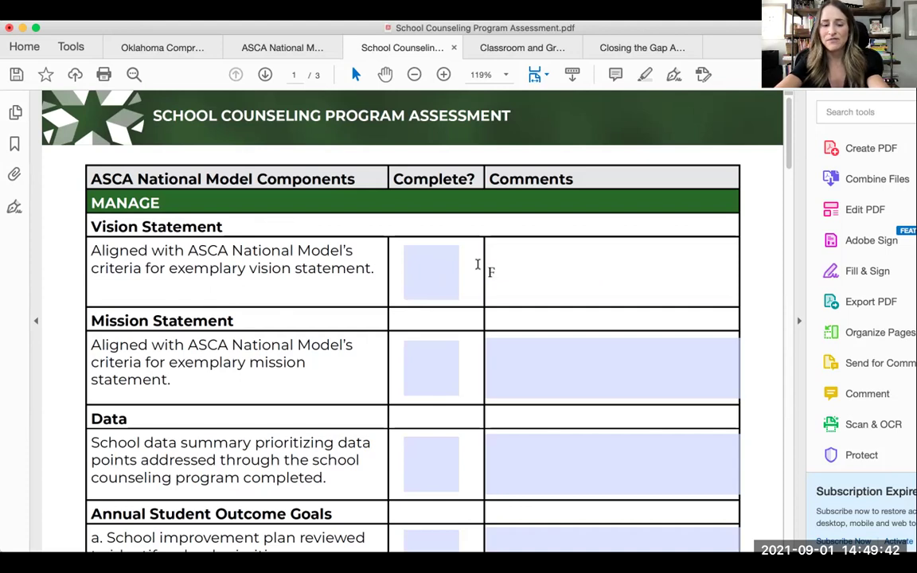
{"action": "type", "text": "irst draft of vision statem"}
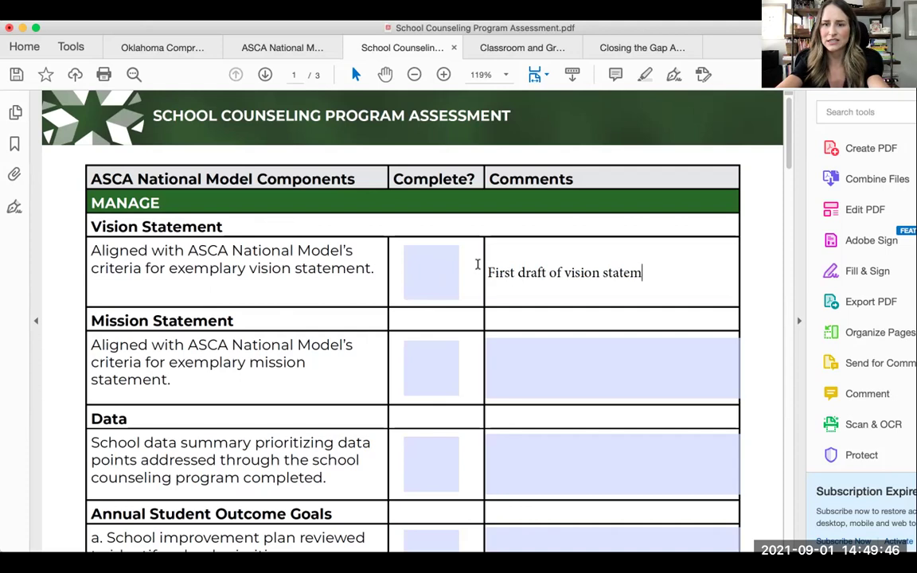
{"action": "type", "text": "ent complete"}
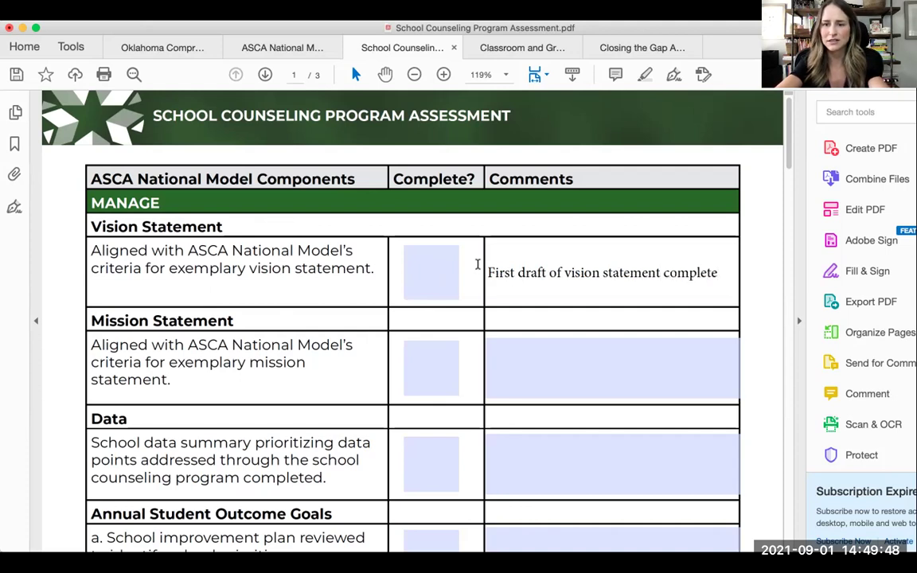
{"action": "type", "text": ", working o"}
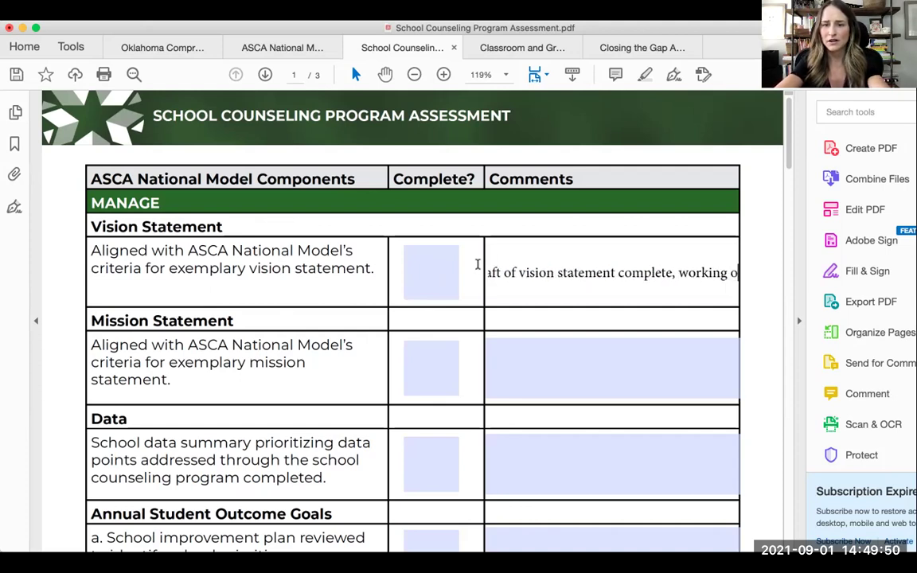
{"action": "type", "text": "n the se"}
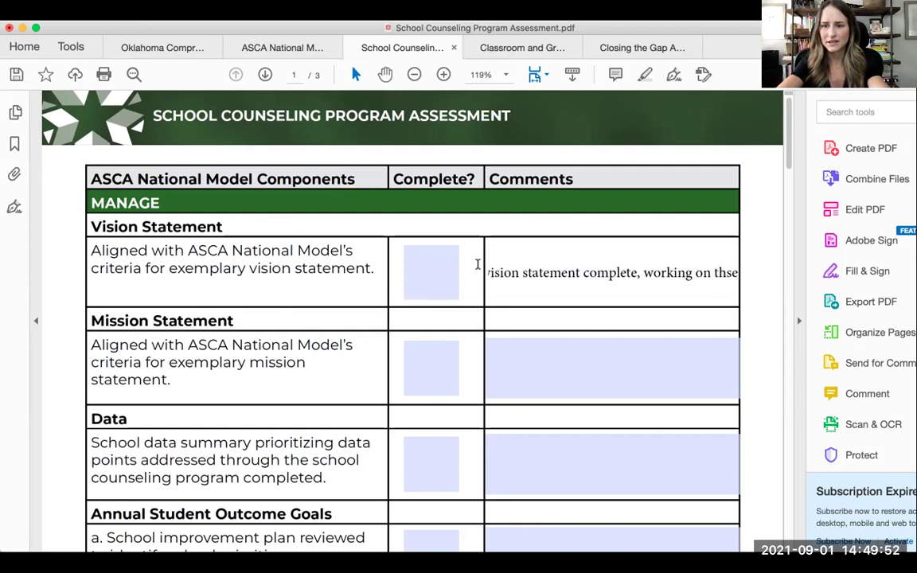
{"action": "type", "text": "cond draft."}
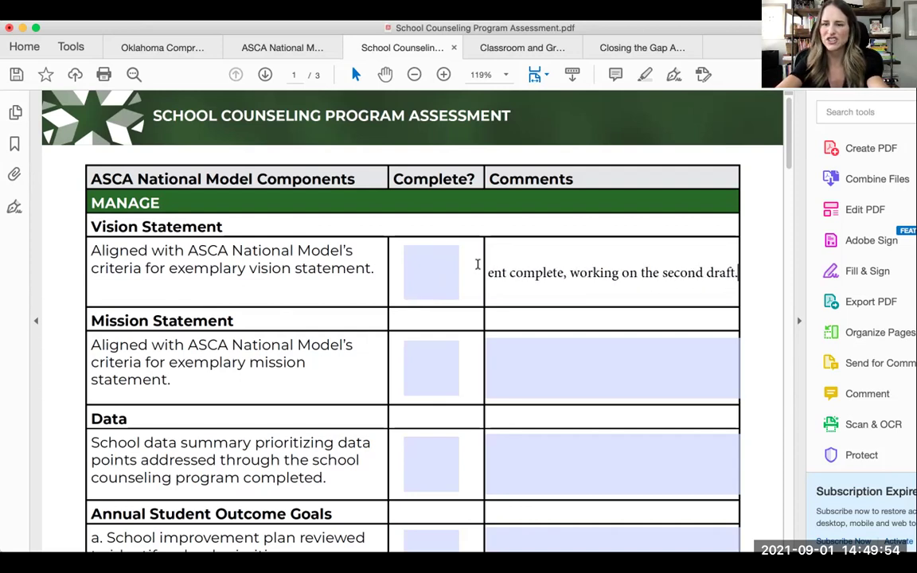
{"action": "key", "text": "Return"}
{"action": "left_click", "coordinate": [605, 279]}
{"action": "double_click", "coordinate": [606, 278]}
{"action": "triple_click", "coordinate": [605, 278]}
{"action": "left_click", "coordinate": [628, 311]}
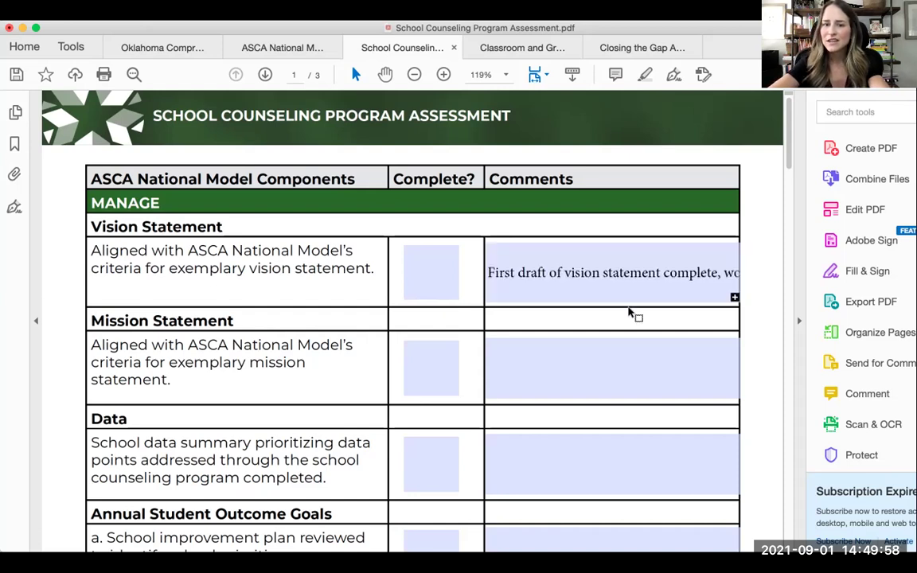
{"action": "left_click", "coordinate": [590, 265]}
{"action": "double_click", "coordinate": [590, 265]}
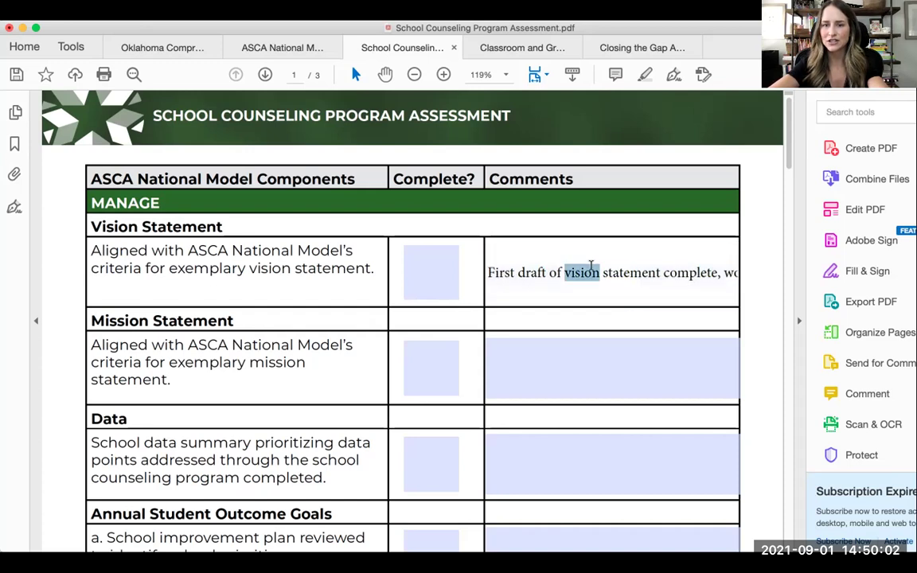
{"action": "triple_click", "coordinate": [589, 265]}
{"action": "key", "text": "BackSpace"}
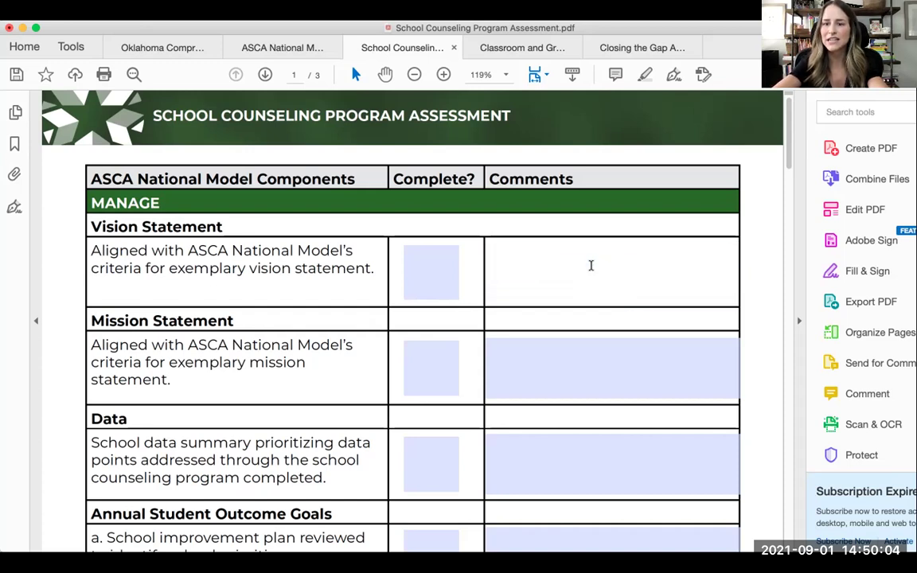
{"action": "left_click", "coordinate": [414, 291]}
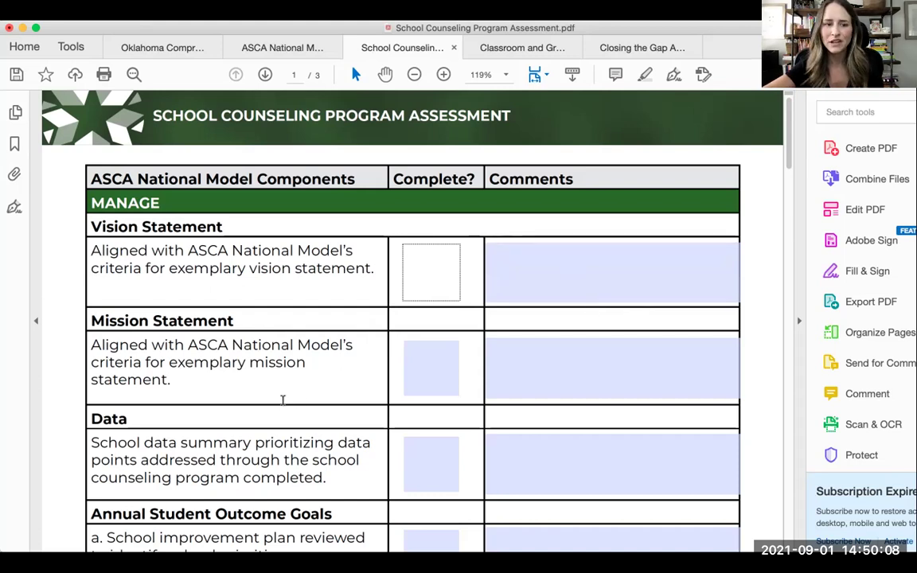
Step: Tick the Complete? boxes for the Data row and goals a and b
{"action": "scroll", "coordinate": [282, 394], "scroll_direction": "down", "scroll_amount": 5}
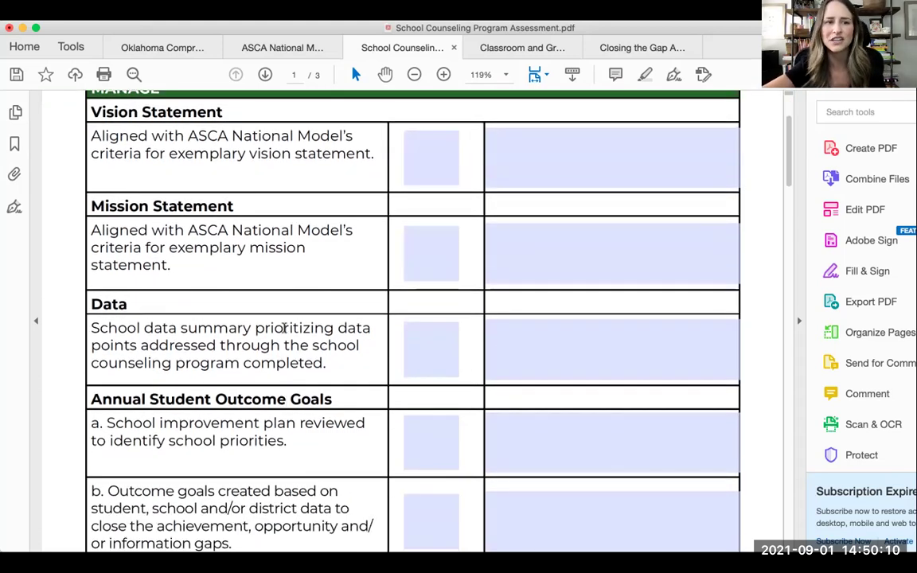
{"action": "scroll", "coordinate": [276, 228], "scroll_direction": "down", "scroll_amount": 6}
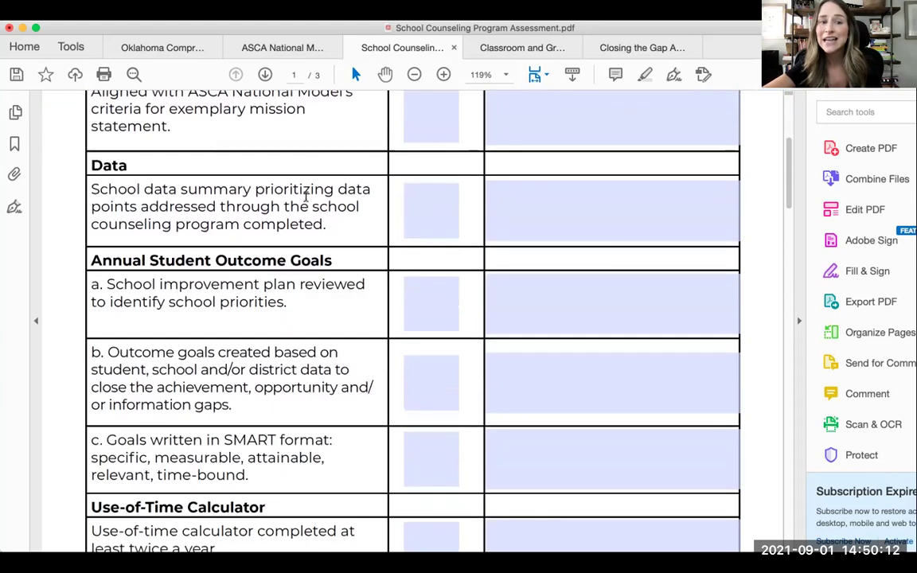
{"action": "left_click", "coordinate": [438, 213]}
{"action": "left_click", "coordinate": [510, 198]}
{"action": "type", "text": "hkjhk"}
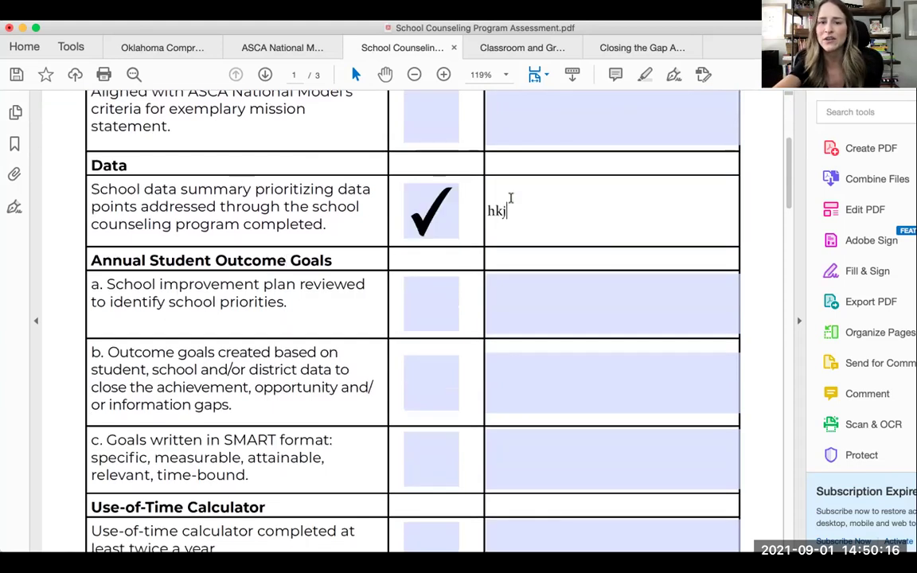
{"action": "key", "text": "BackSpace"}
{"action": "key", "text": "BackSpace"}
{"action": "key", "text": "BackSpace"}
{"action": "key", "text": "BackSpace"}
{"action": "key", "text": "BackSpace"}
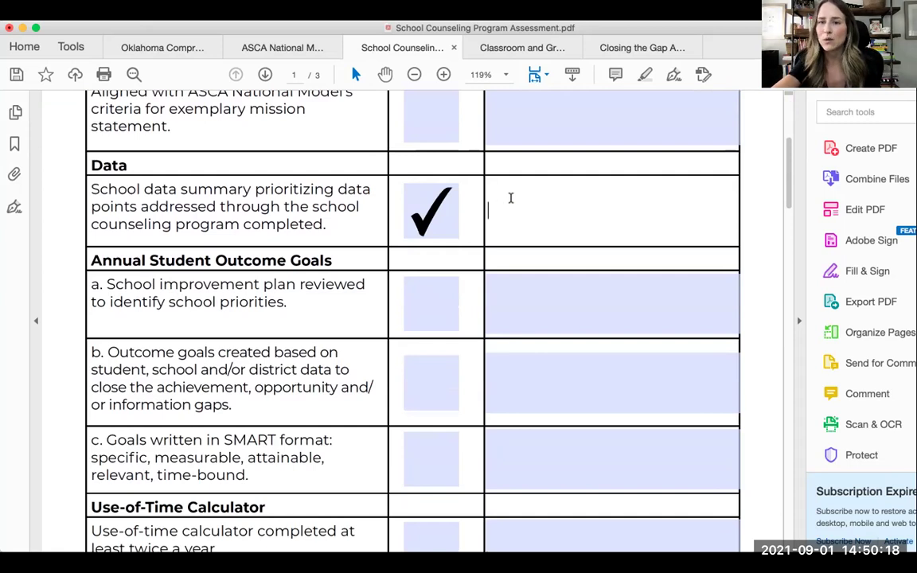
{"action": "scroll", "coordinate": [333, 276], "scroll_direction": "down", "scroll_amount": 2}
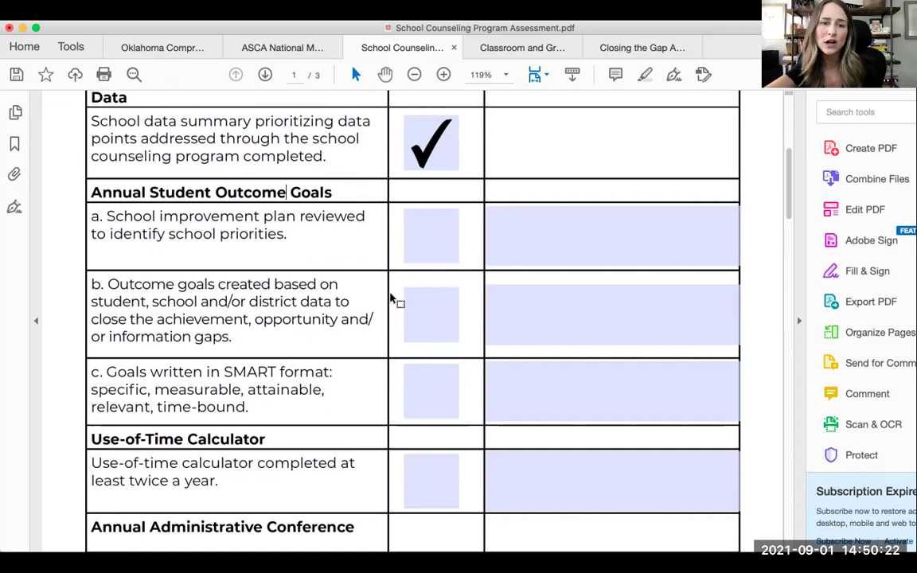
{"action": "left_click", "coordinate": [437, 242]}
{"action": "left_click", "coordinate": [433, 319]}
Step: Tick Use-of-Time complete and comment 'Use of time collected in October and April.'
{"action": "scroll", "coordinate": [245, 319], "scroll_direction": "down", "scroll_amount": 4}
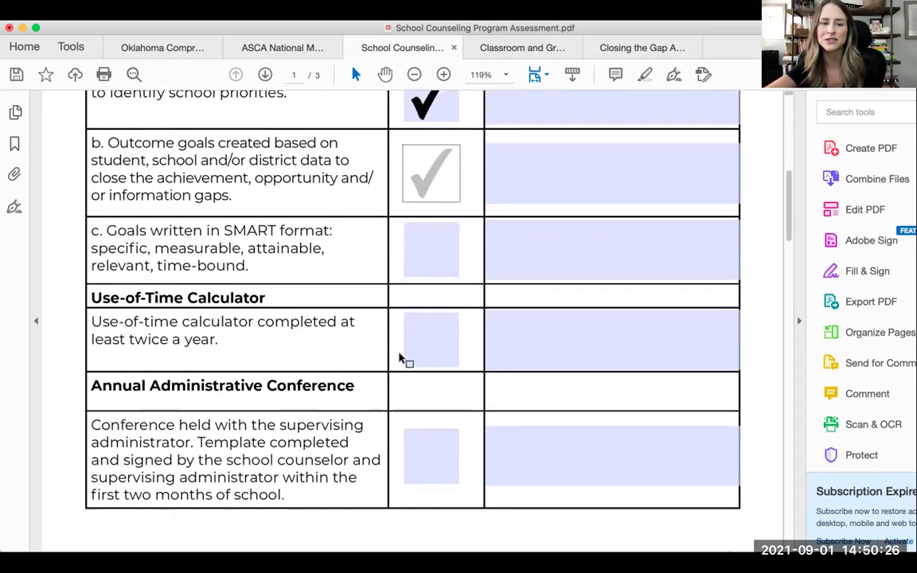
{"action": "left_click", "coordinate": [427, 350]}
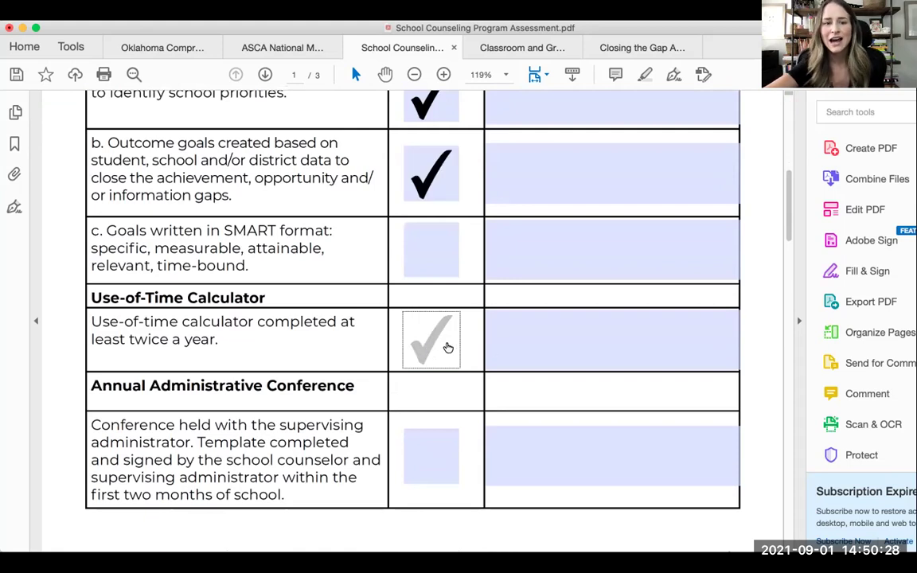
{"action": "left_click", "coordinate": [452, 347]}
{"action": "left_click", "coordinate": [452, 347]}
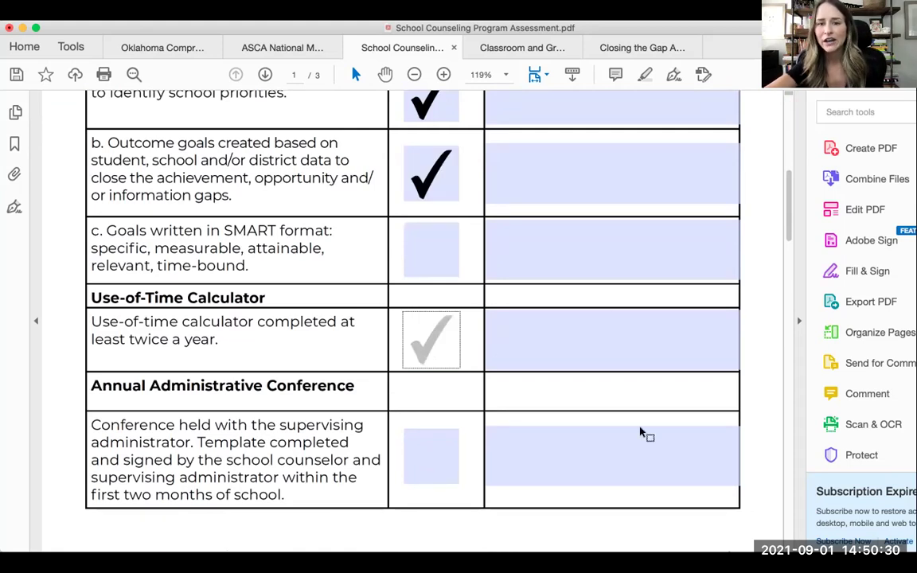
{"action": "left_click", "coordinate": [567, 347]}
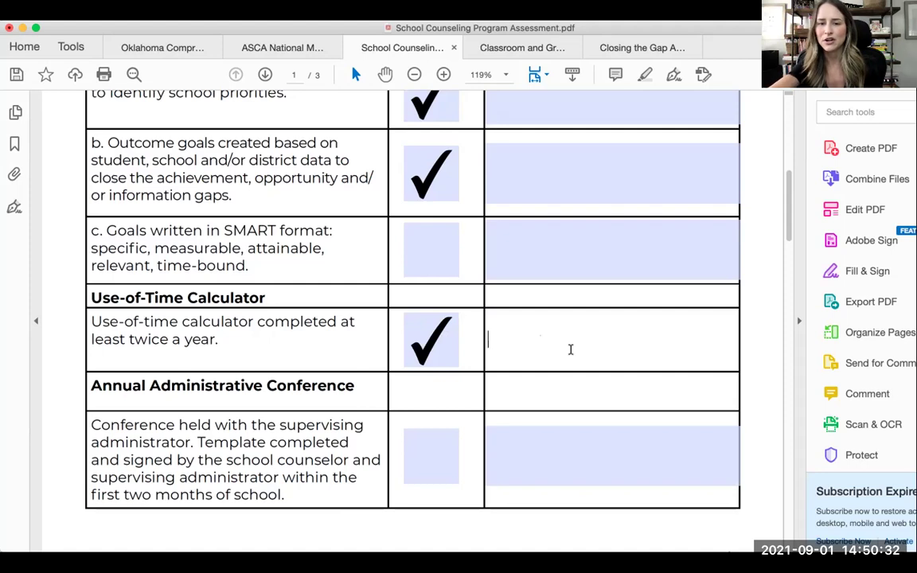
{"action": "type", "text": "kjl"}
{"action": "key", "text": "BackSpace"}
{"action": "key", "text": "BackSpace"}
{"action": "type", "text": "Use of time collected in October and "}
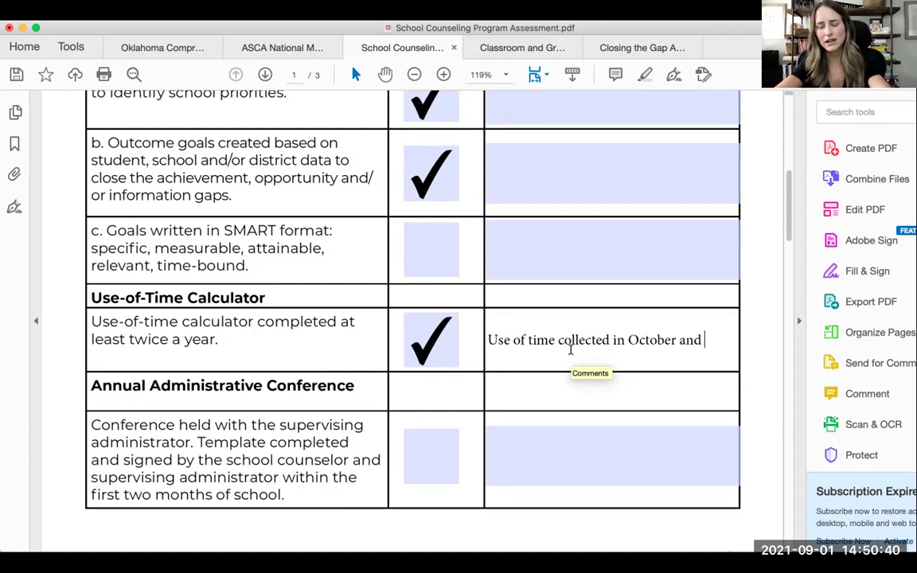
{"action": "type", "text": "April."}
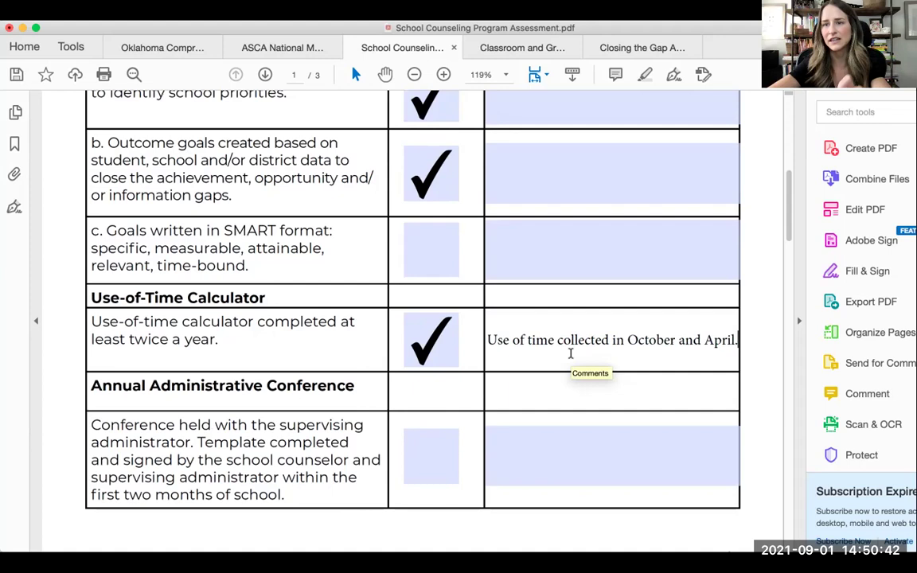
{"action": "scroll", "coordinate": [352, 399], "scroll_direction": "down", "scroll_amount": 2}
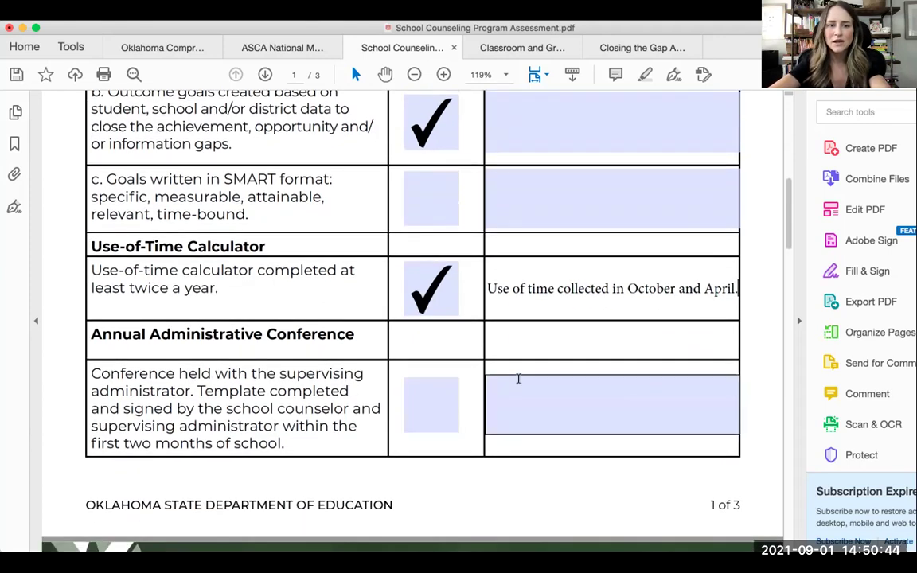
{"action": "scroll", "coordinate": [191, 363], "scroll_direction": "down", "scroll_amount": 4}
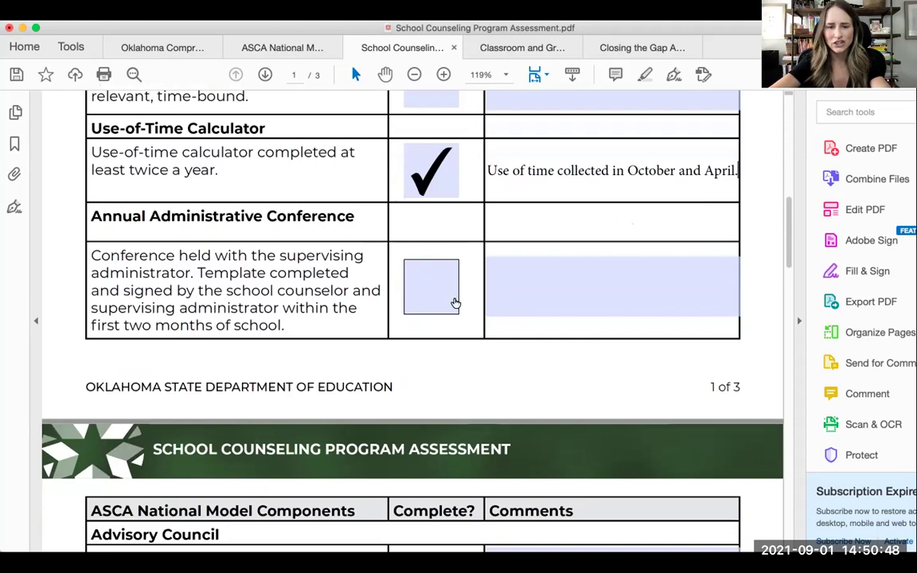
Step: Scroll through pages 2 and 3 to reach the still-empty DELIVER table on page 3
{"action": "scroll", "coordinate": [496, 251], "scroll_direction": "down", "scroll_amount": 3}
{"action": "scroll", "coordinate": [495, 251], "scroll_direction": "down", "scroll_amount": 6}
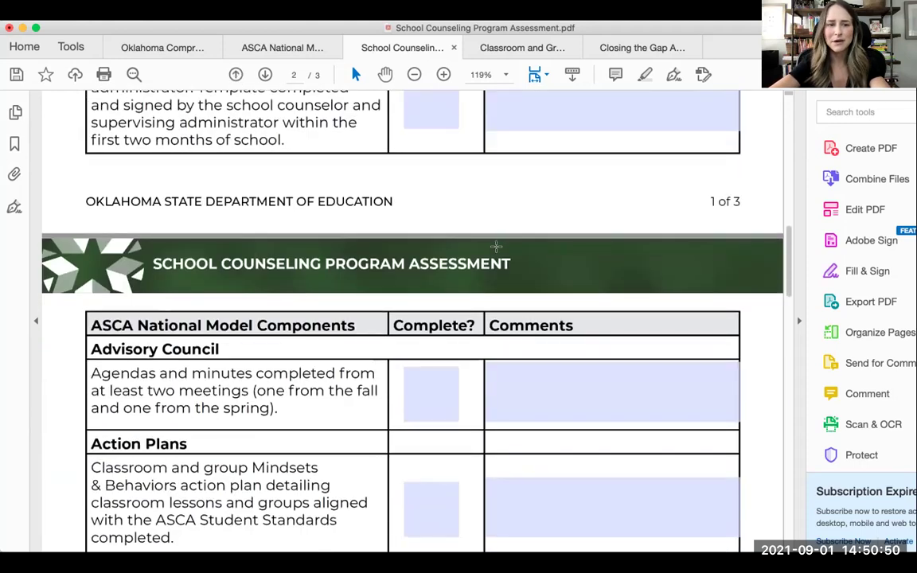
{"action": "scroll", "coordinate": [496, 252], "scroll_direction": "down", "scroll_amount": 3}
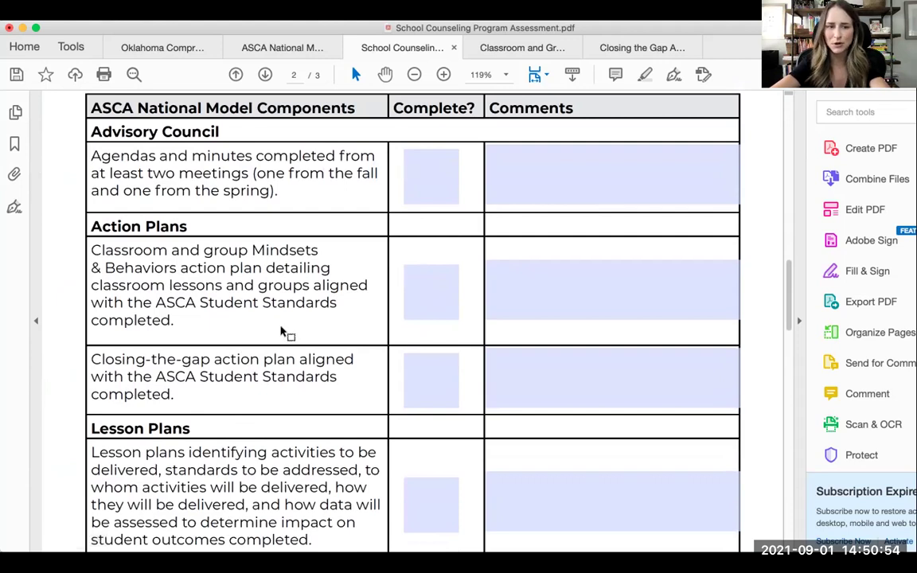
{"action": "scroll", "coordinate": [258, 318], "scroll_direction": "down", "scroll_amount": 4}
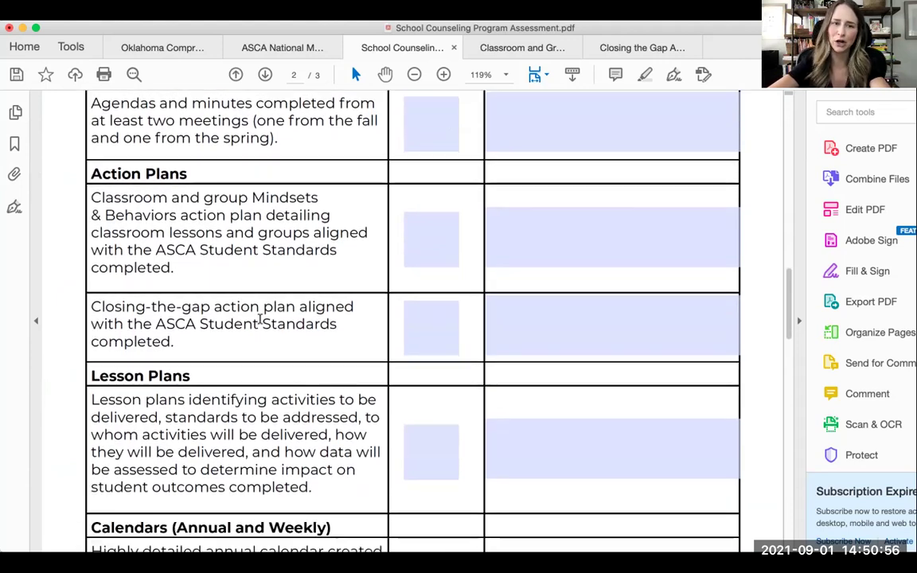
{"action": "scroll", "coordinate": [260, 318], "scroll_direction": "down", "scroll_amount": 1}
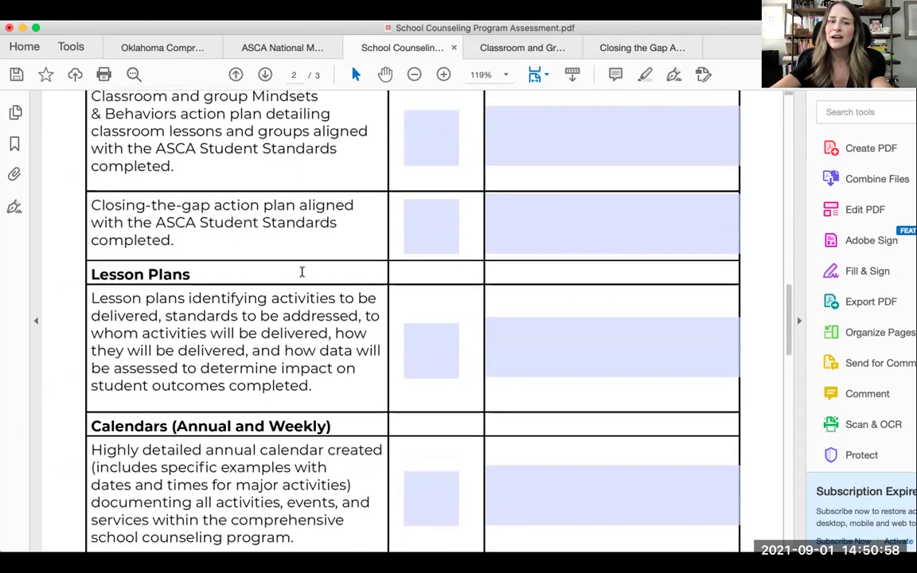
{"action": "scroll", "coordinate": [266, 334], "scroll_direction": "down", "scroll_amount": 8}
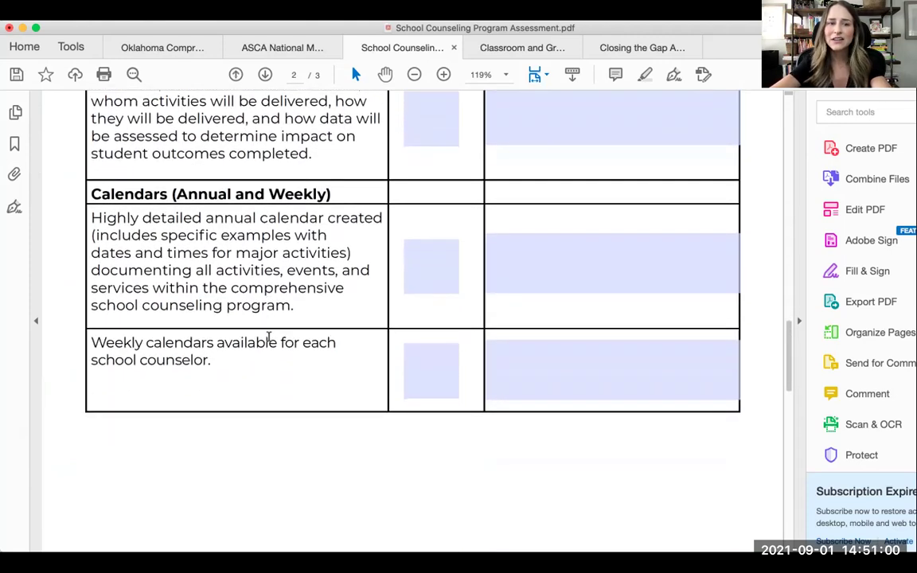
{"action": "scroll", "coordinate": [271, 342], "scroll_direction": "down", "scroll_amount": 10}
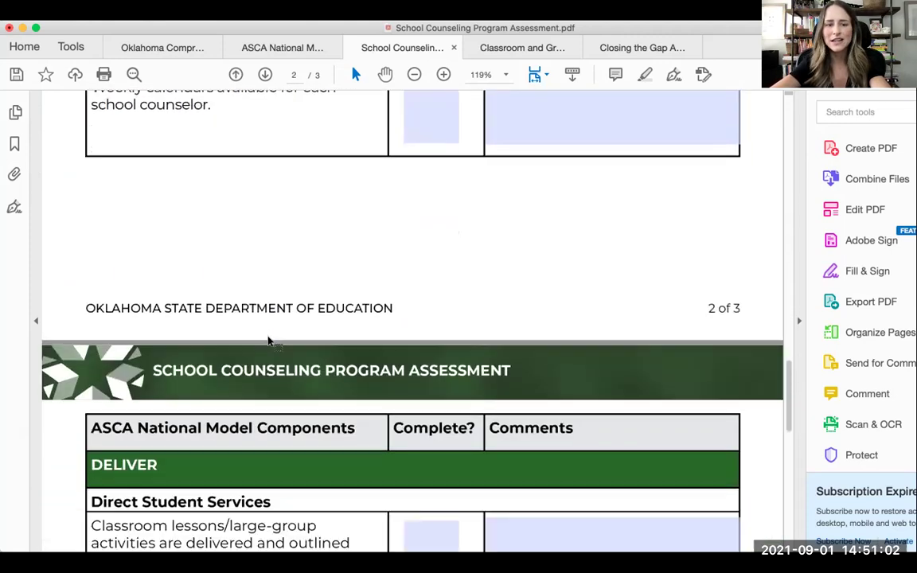
{"action": "scroll", "coordinate": [267, 338], "scroll_direction": "down", "scroll_amount": 3}
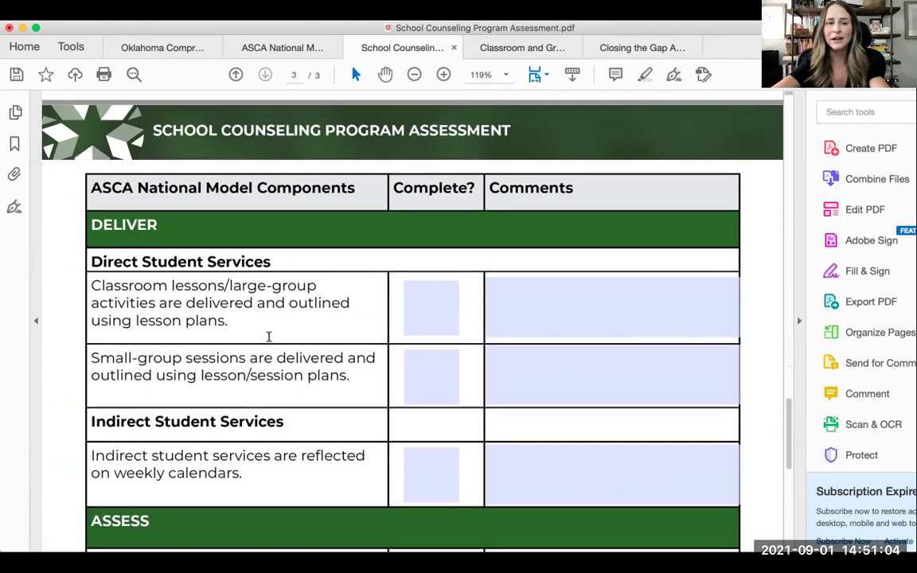
{"action": "scroll", "coordinate": [280, 368], "scroll_direction": "up", "scroll_amount": 20}
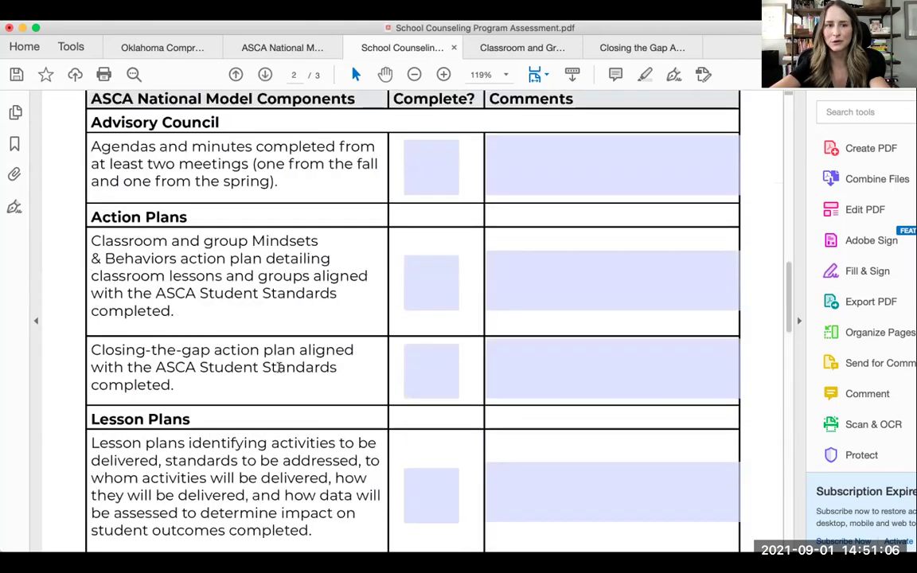
{"action": "scroll", "coordinate": [279, 367], "scroll_direction": "up", "scroll_amount": 10}
{"action": "scroll", "coordinate": [279, 367], "scroll_direction": "down", "scroll_amount": 20}
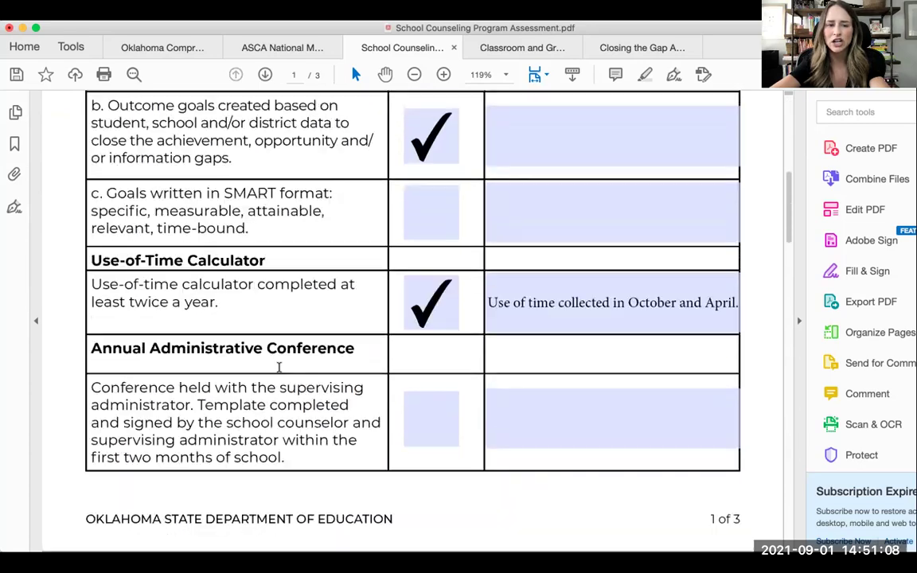
{"action": "scroll", "coordinate": [280, 367], "scroll_direction": "down", "scroll_amount": 20}
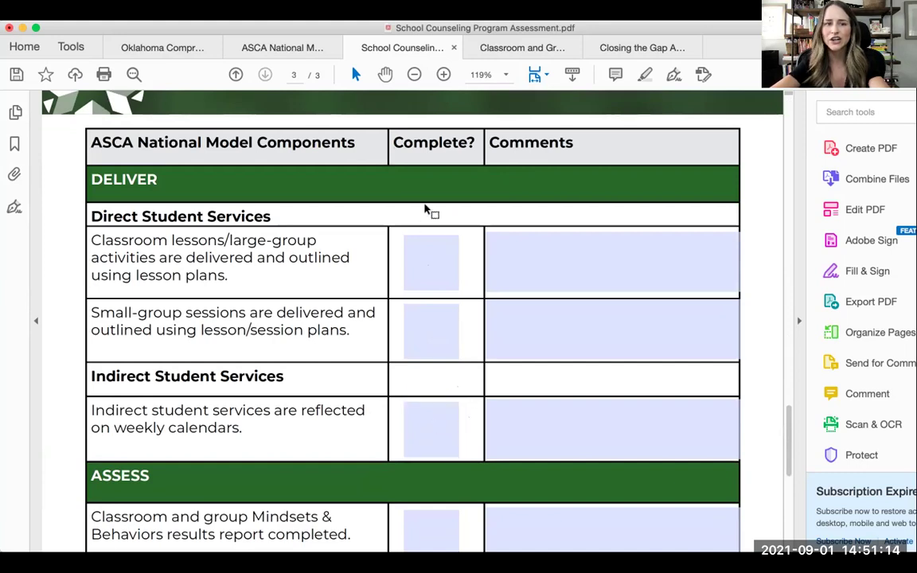
{"action": "left_click", "coordinate": [437, 262]}
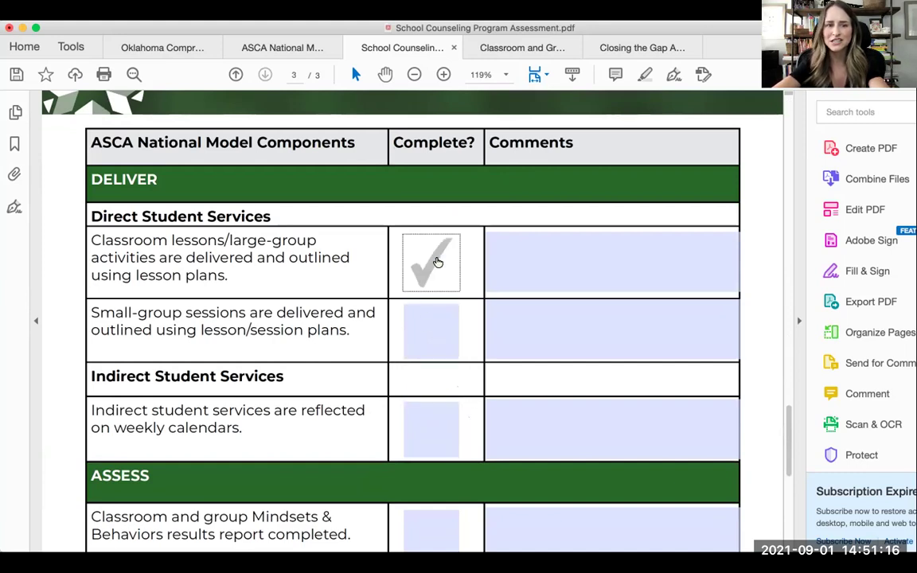
{"action": "left_click", "coordinate": [434, 321]}
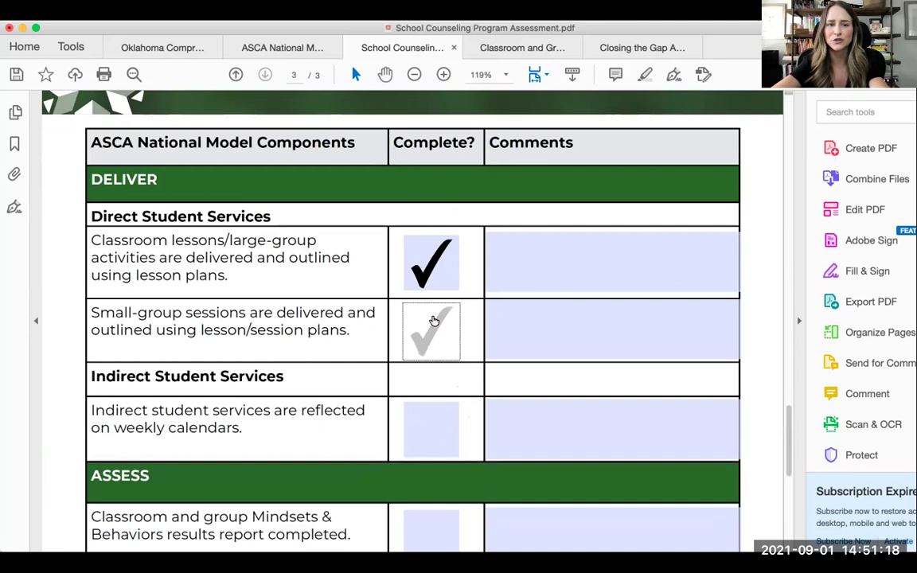
{"action": "left_click", "coordinate": [428, 432]}
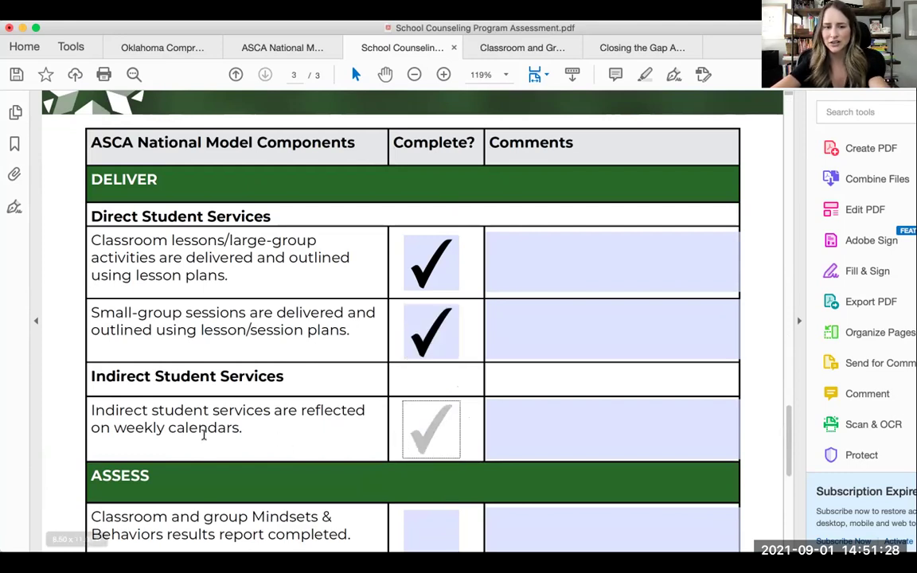
{"action": "left_click", "coordinate": [412, 432]}
{"action": "left_click", "coordinate": [438, 331]}
{"action": "left_click", "coordinate": [432, 240]}
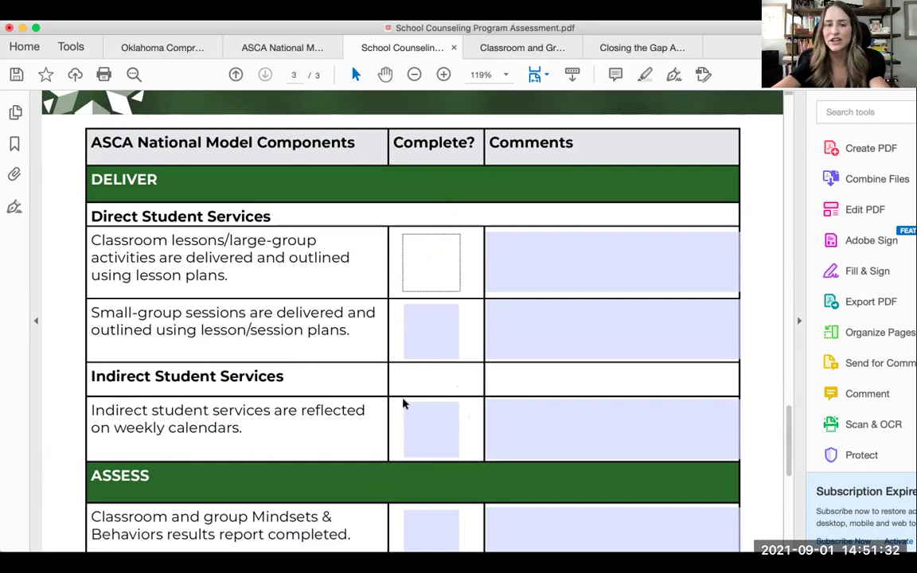
Step: Tick the ASSESS rows from Mindsets & Behaviors report through performance appraisal and results shared
{"action": "scroll", "coordinate": [340, 370], "scroll_direction": "down", "scroll_amount": 3}
{"action": "scroll", "coordinate": [339, 367], "scroll_direction": "down", "scroll_amount": 3}
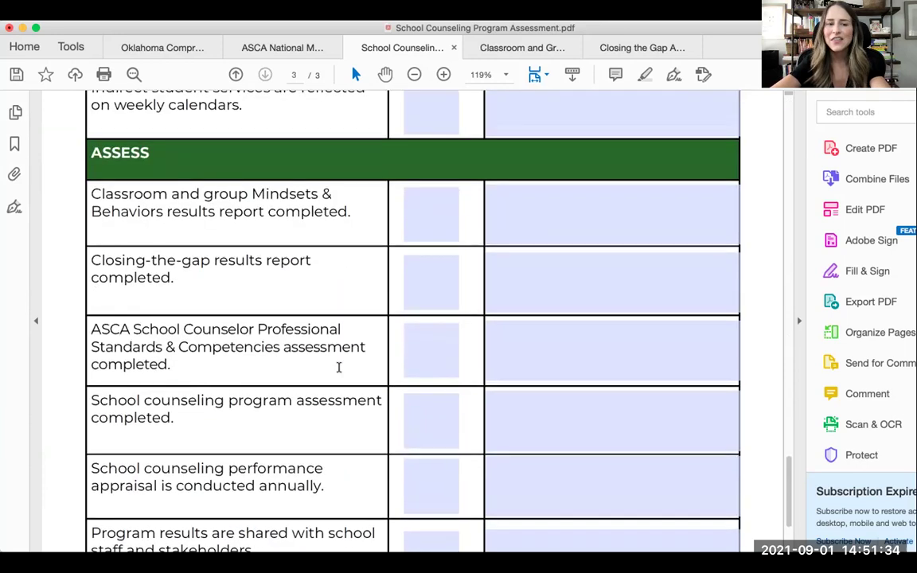
{"action": "scroll", "coordinate": [339, 367], "scroll_direction": "up", "scroll_amount": 2}
{"action": "scroll", "coordinate": [340, 372], "scroll_direction": "down", "scroll_amount": 2}
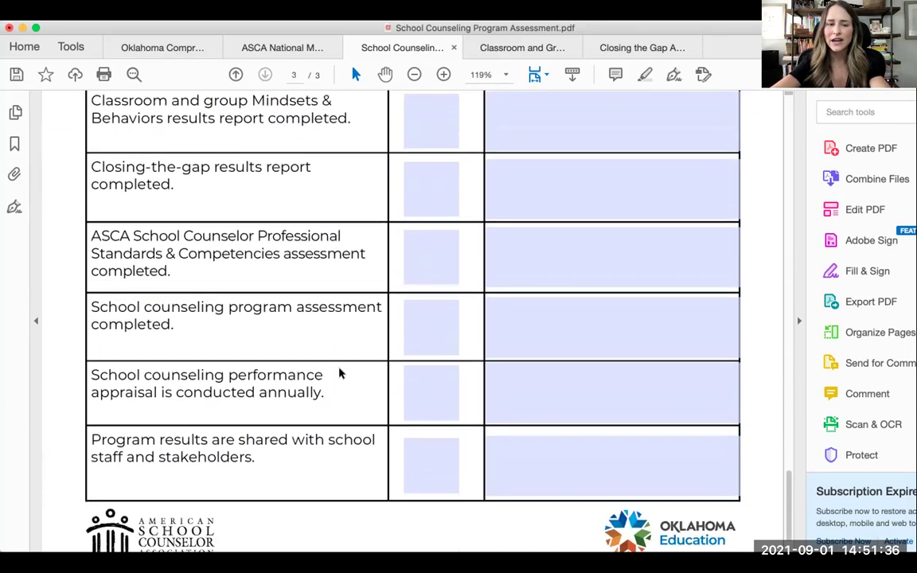
{"action": "scroll", "coordinate": [340, 373], "scroll_direction": "up", "scroll_amount": 1}
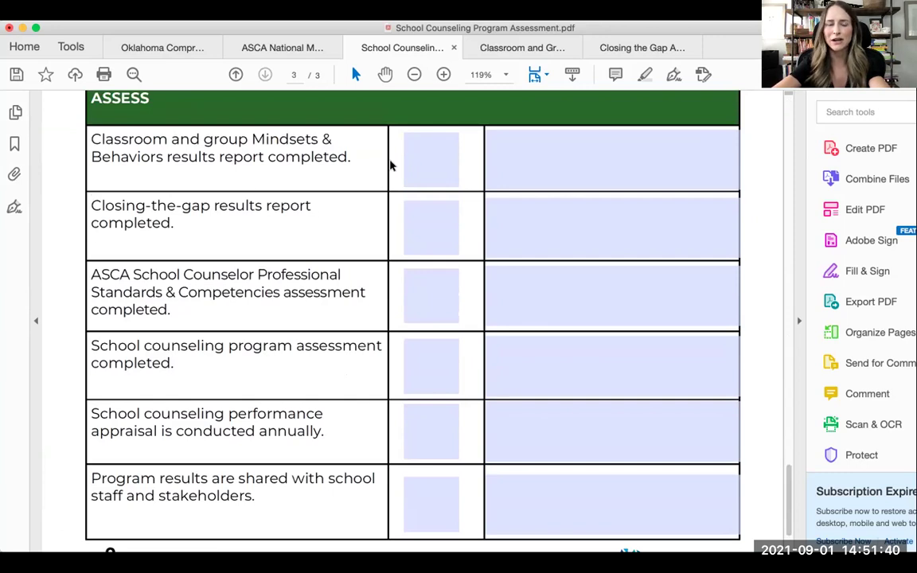
{"action": "left_click", "coordinate": [430, 160]}
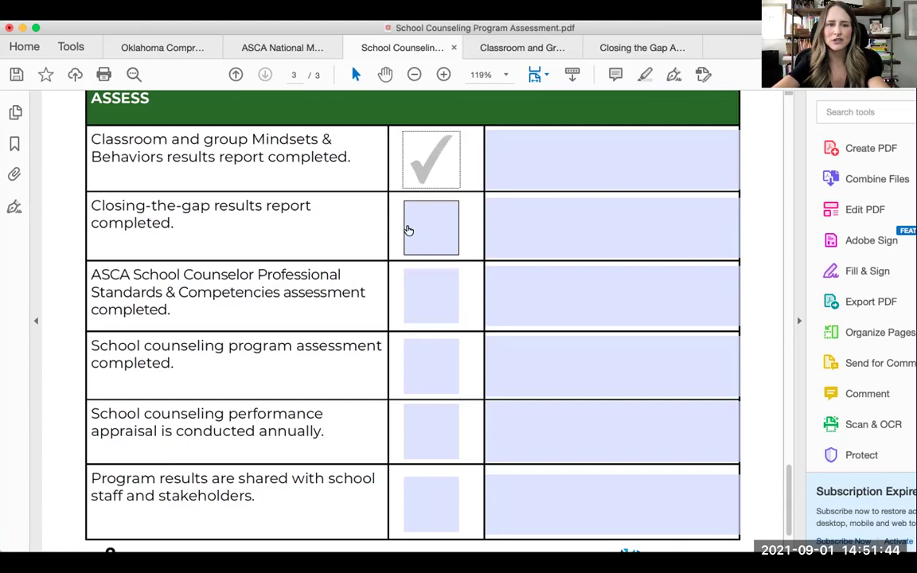
{"action": "left_click", "coordinate": [439, 225]}
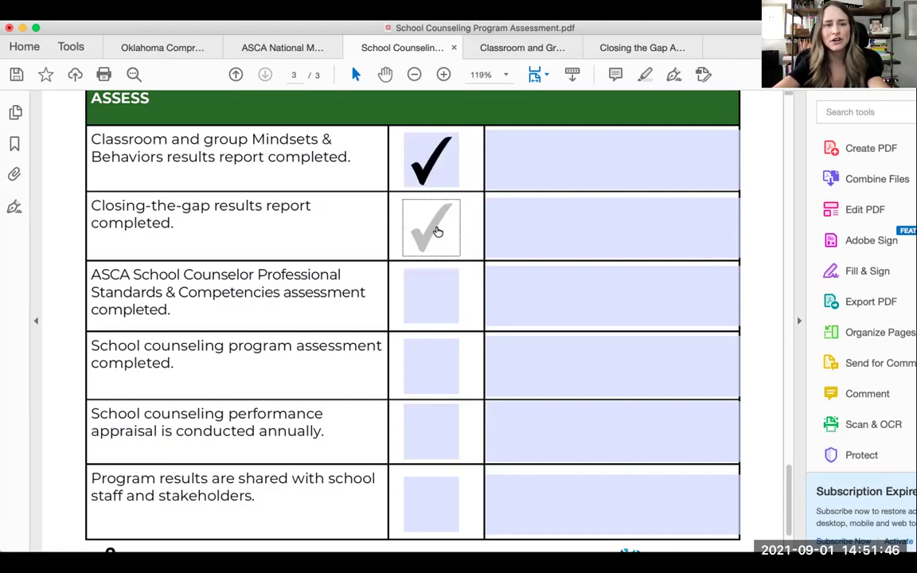
{"action": "left_click", "coordinate": [437, 318]}
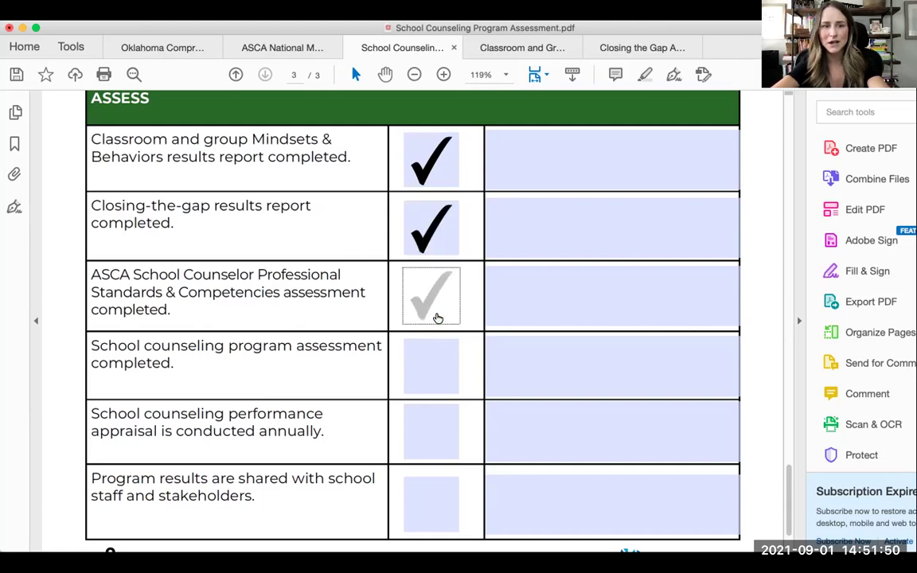
{"action": "left_click", "coordinate": [440, 372]}
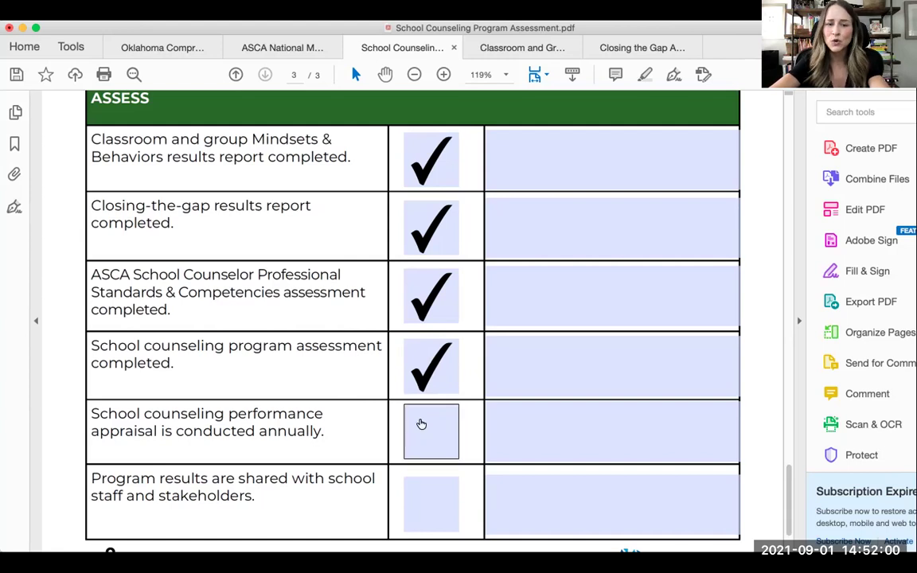
{"action": "left_click", "coordinate": [430, 450]}
{"action": "scroll", "coordinate": [410, 454], "scroll_direction": "down", "scroll_amount": 3}
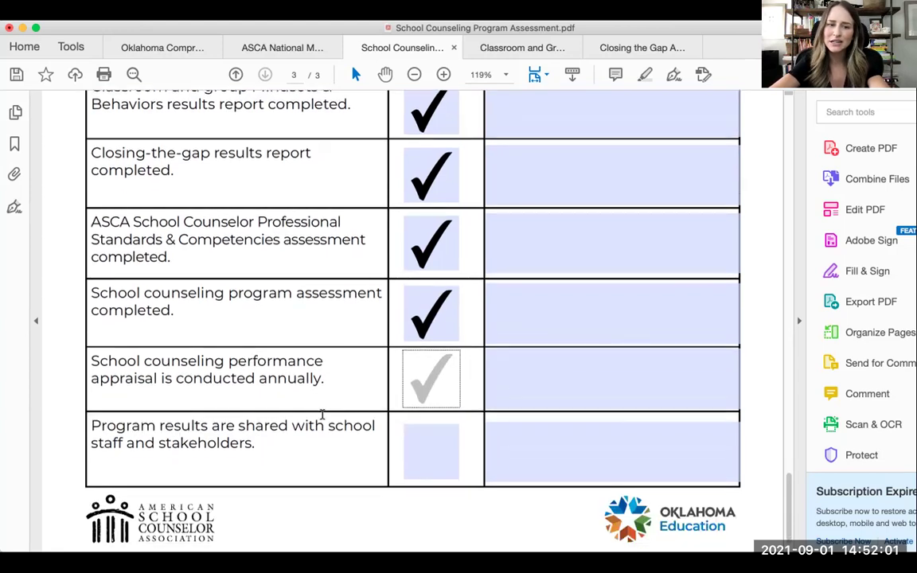
{"action": "left_click", "coordinate": [428, 467]}
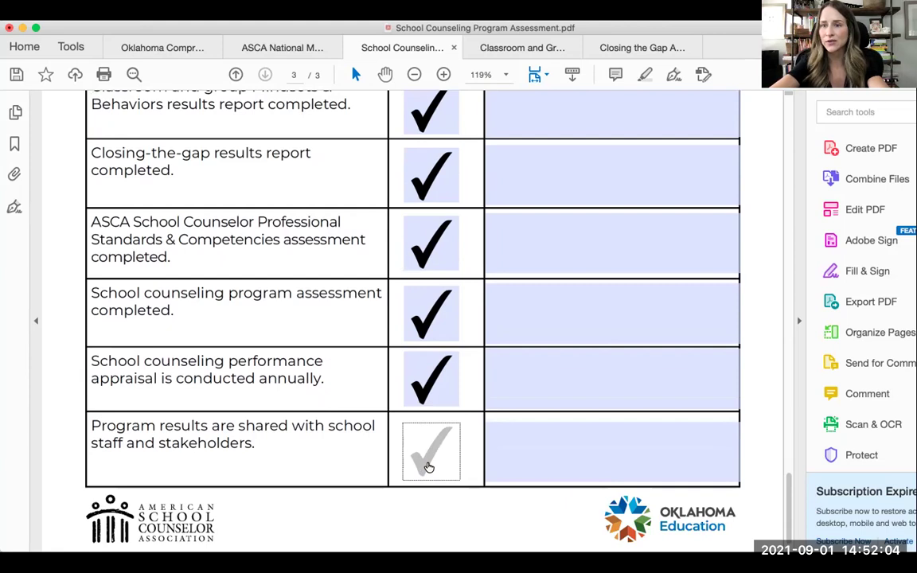
Step: Untick the five ASSESS rows, from performance appraisal up to the Mindsets & Behaviors report
{"action": "left_click", "coordinate": [429, 390]}
{"action": "left_click", "coordinate": [427, 310]}
{"action": "left_click", "coordinate": [426, 243]}
{"action": "left_click", "coordinate": [428, 168]}
{"action": "left_click", "coordinate": [422, 127]}
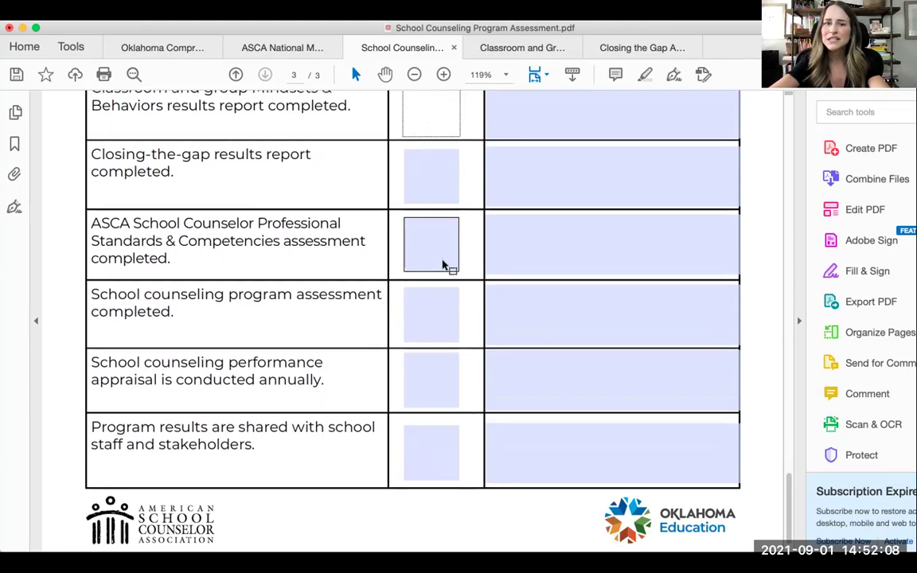
Step: Scroll back through the form to page 2's unticked annual and weekly calendar rows
{"action": "scroll", "coordinate": [443, 265], "scroll_direction": "up", "scroll_amount": 10}
{"action": "scroll", "coordinate": [443, 266], "scroll_direction": "up", "scroll_amount": 15}
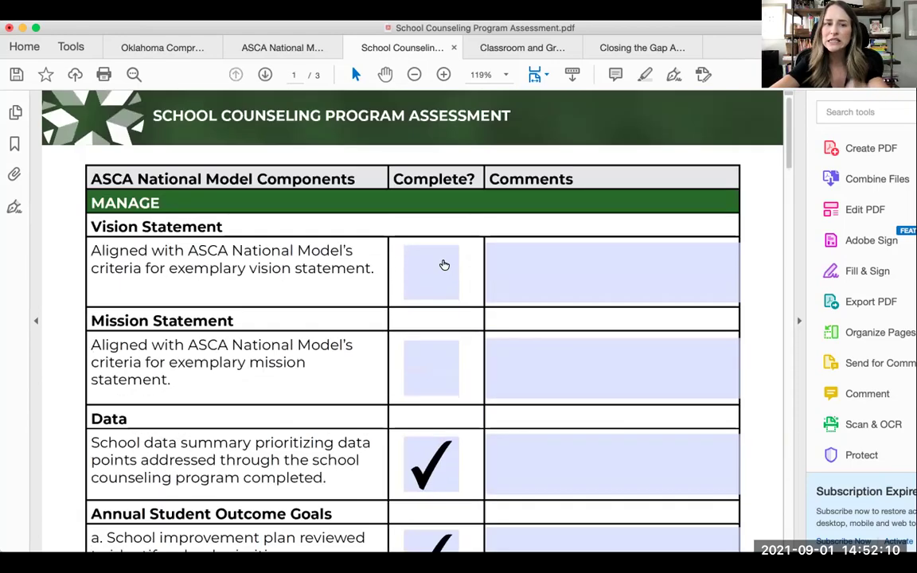
{"action": "scroll", "coordinate": [444, 265], "scroll_direction": "down", "scroll_amount": 10}
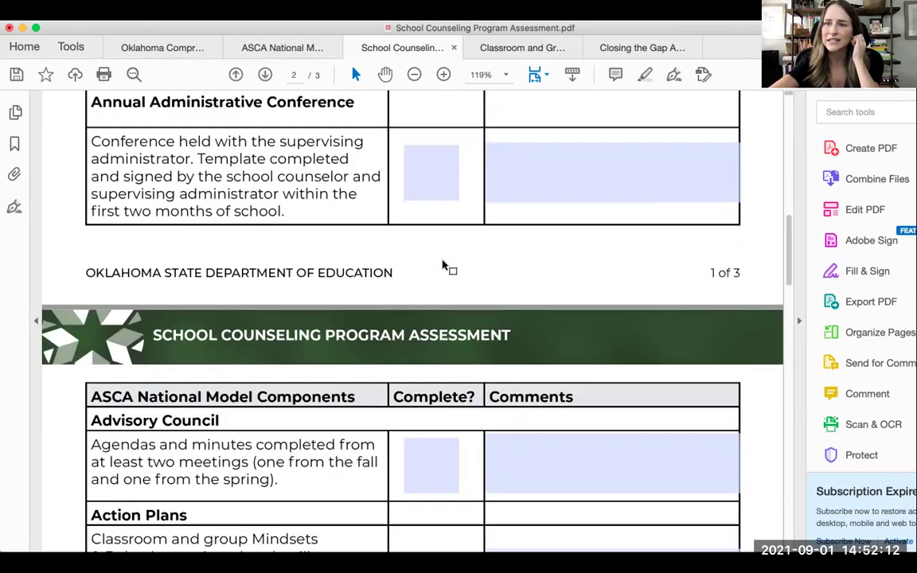
{"action": "scroll", "coordinate": [443, 265], "scroll_direction": "down", "scroll_amount": 8}
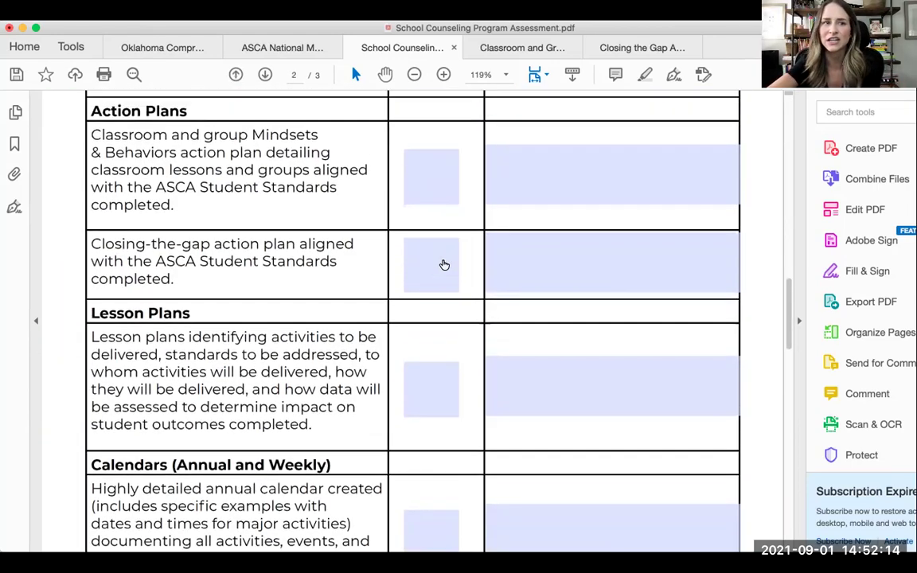
{"action": "scroll", "coordinate": [444, 264], "scroll_direction": "down", "scroll_amount": 5}
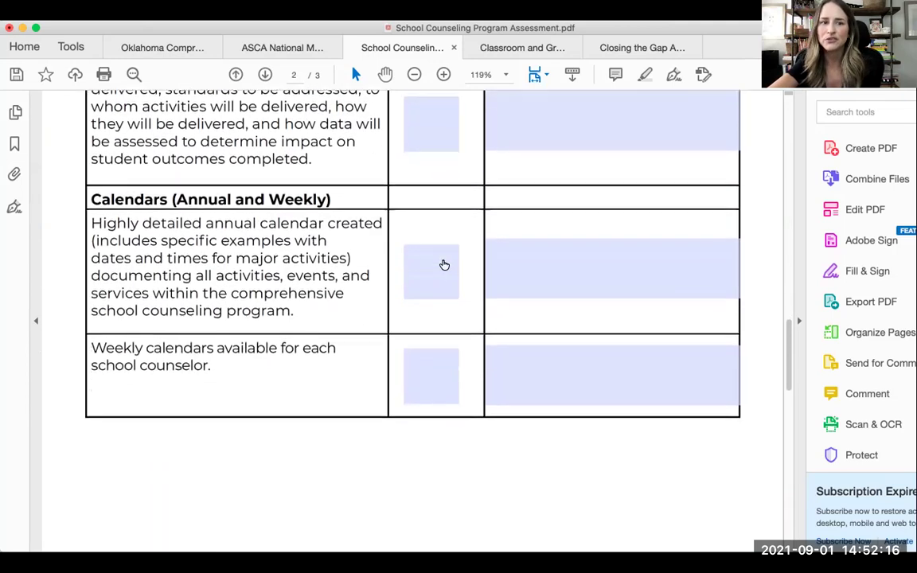
{"action": "scroll", "coordinate": [444, 265], "scroll_direction": "down", "scroll_amount": 10}
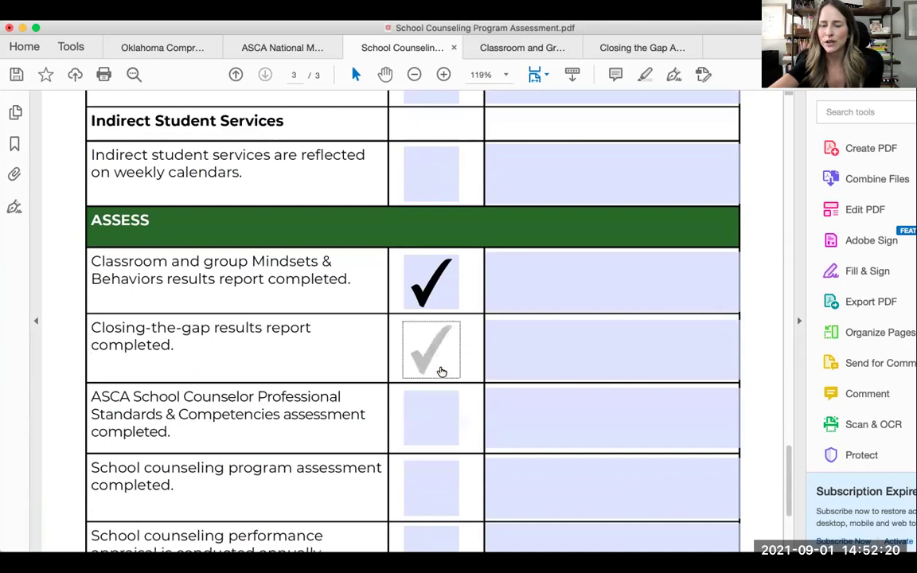
{"action": "scroll", "coordinate": [501, 360], "scroll_direction": "up", "scroll_amount": 8}
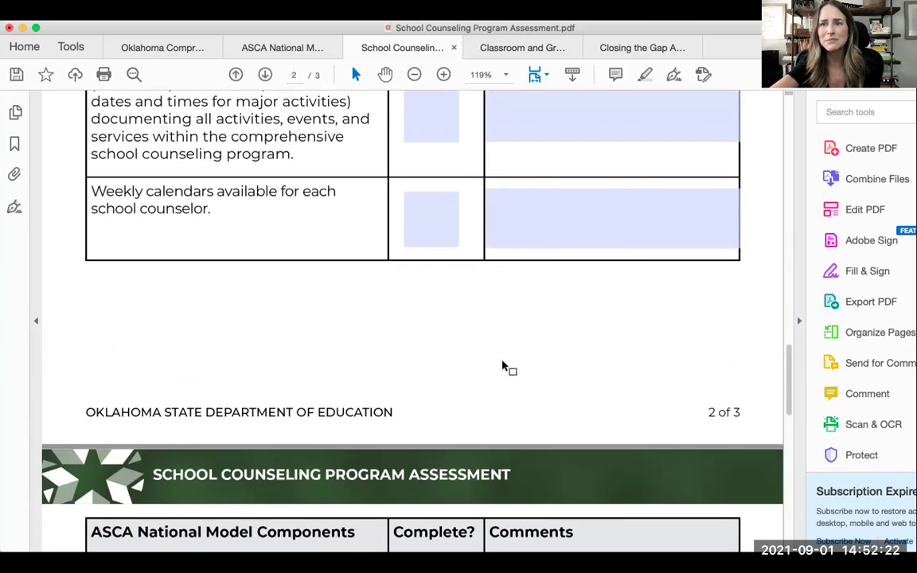